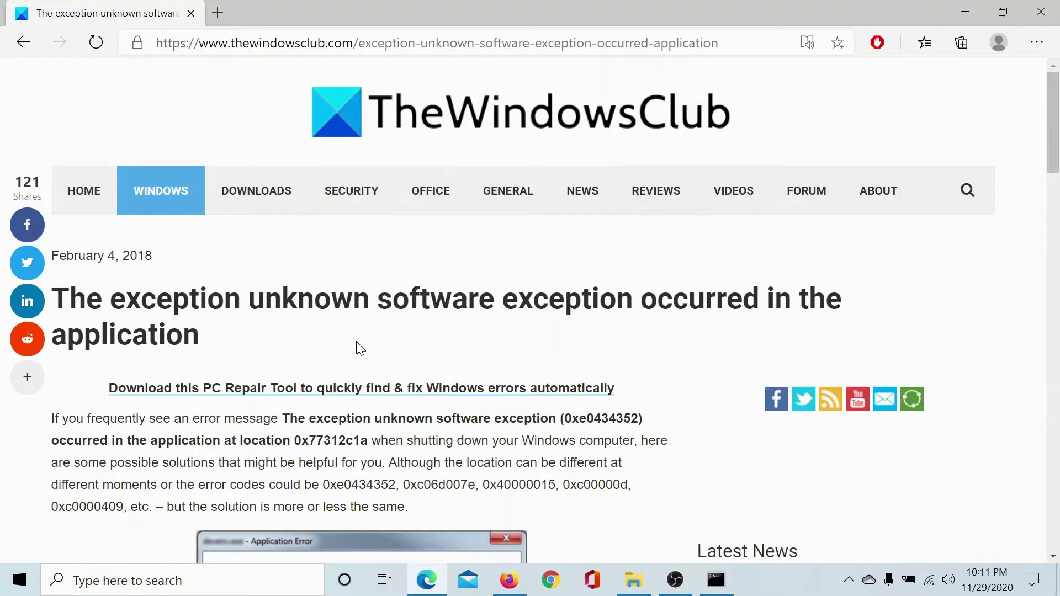
Step: Scroll the article down to the .NET Framework Repair Tool and Run Check Disk sections
{"action": "scroll", "coordinate": [291, 359], "scroll_direction": "down", "scroll_amount": 8}
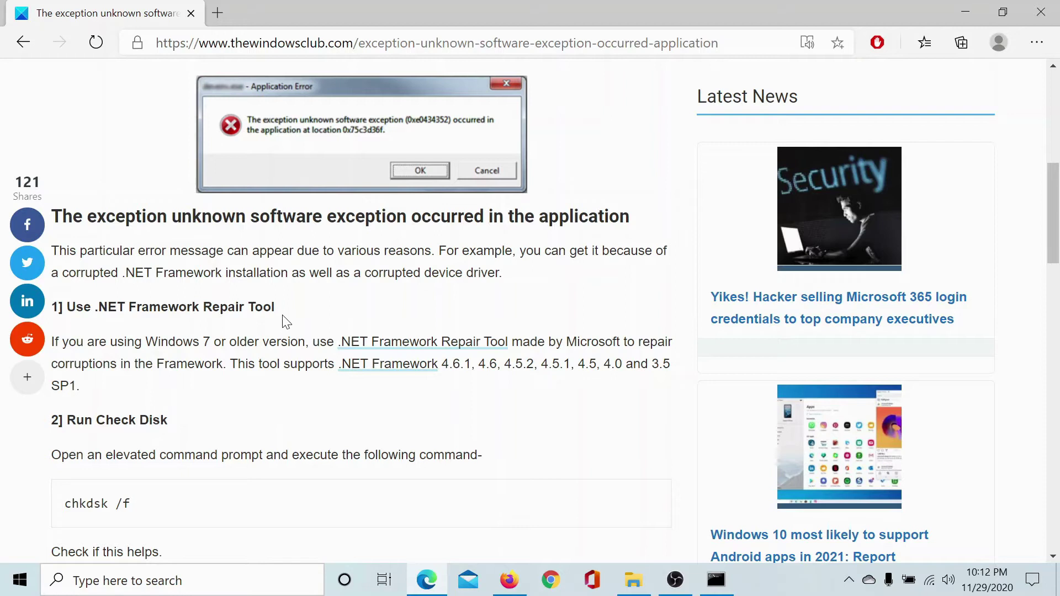
Step: Open the .NET Framework Repair Tool link in a new tab and copy the 'chkdsk /f' command
{"action": "right_click", "coordinate": [376, 351]}
{"action": "left_click", "coordinate": [479, 75]}
{"action": "scroll", "coordinate": [279, 406], "scroll_direction": "down", "scroll_amount": 4}
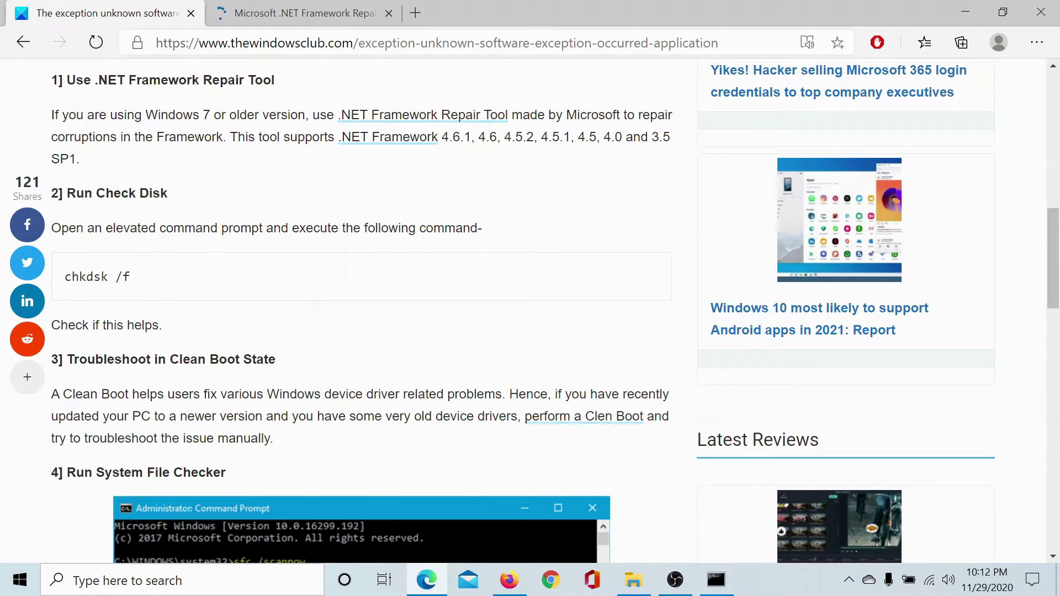
{"action": "left_click_drag", "start_coordinate": [131, 277], "coordinate": [65, 276]}
{"action": "right_click", "coordinate": [88, 270]}
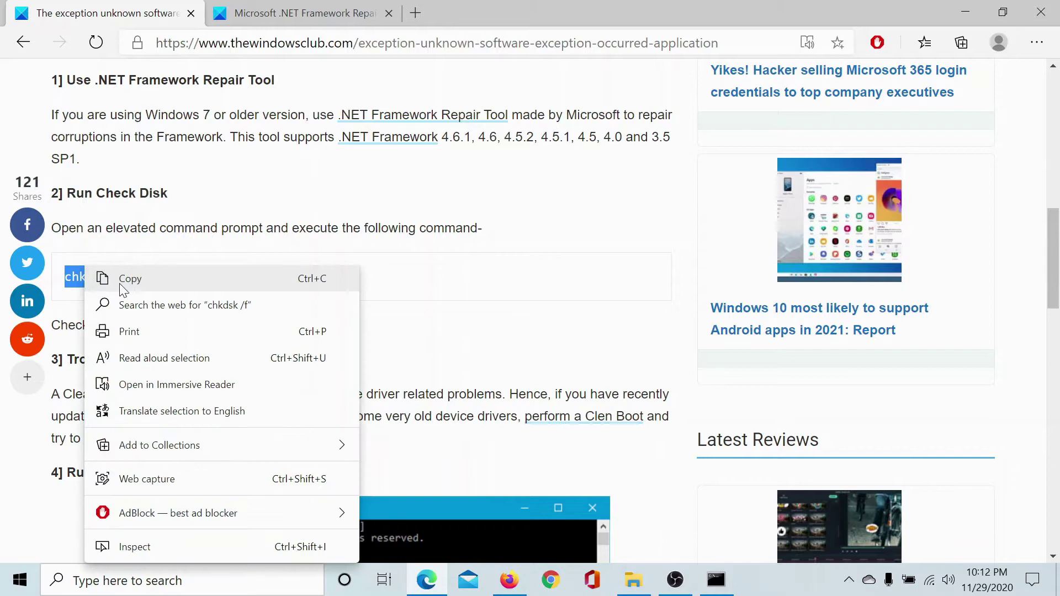
{"action": "left_click", "coordinate": [142, 281]}
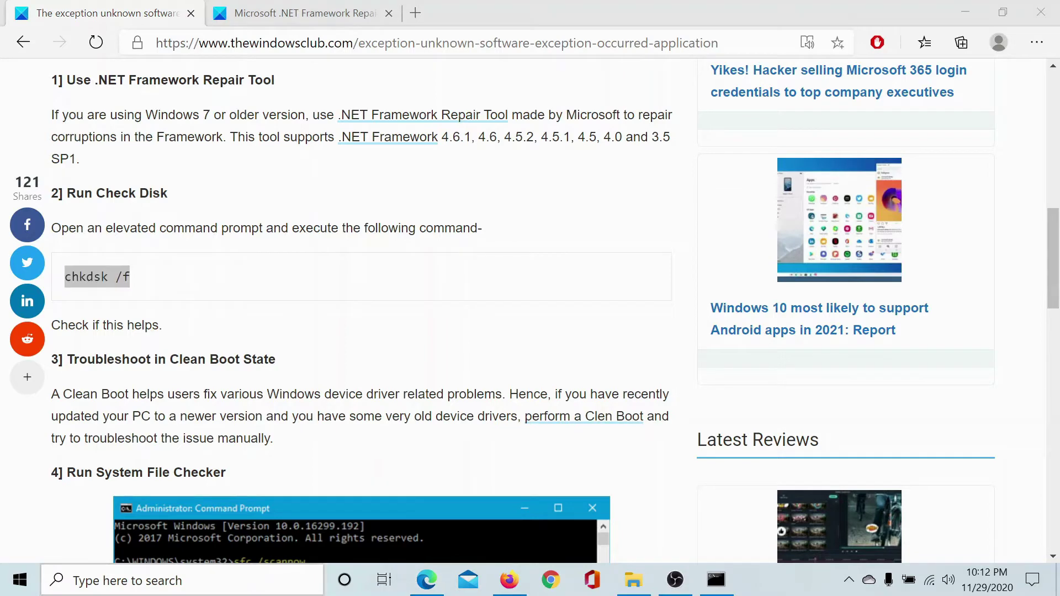
Step: Run 'chkdsk /f' in a Command Prompt launched as administrator, then return to the Edge article
{"action": "left_click", "coordinate": [278, 568]}
{"action": "type", "text": "command"}
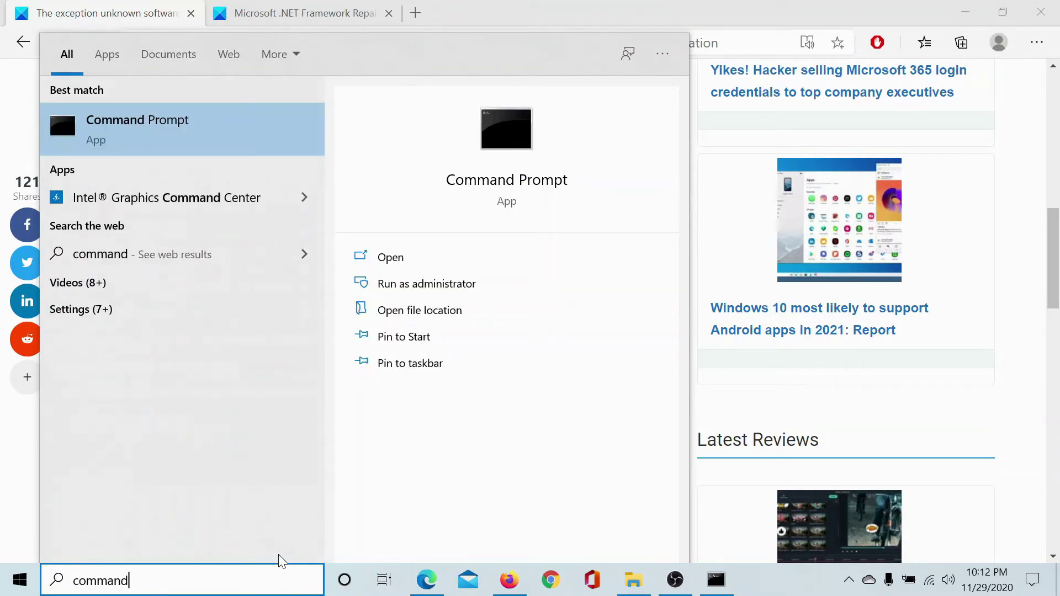
{"action": "left_click", "coordinate": [446, 284]}
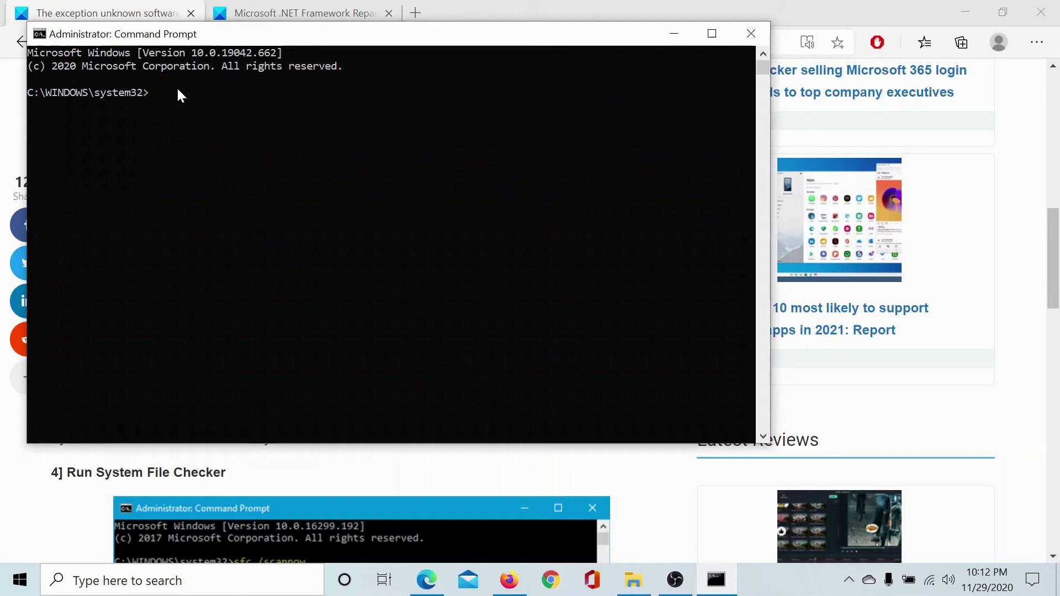
{"action": "type", "text": "chkdsk /f"}
{"action": "key", "text": "Return"}
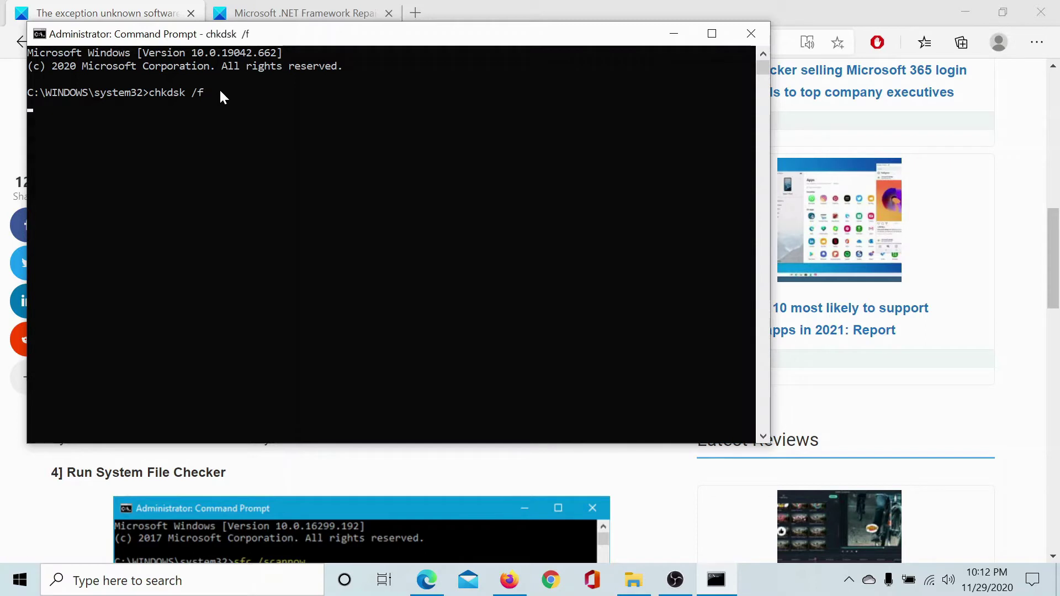
{"action": "left_click", "coordinate": [132, 3]}
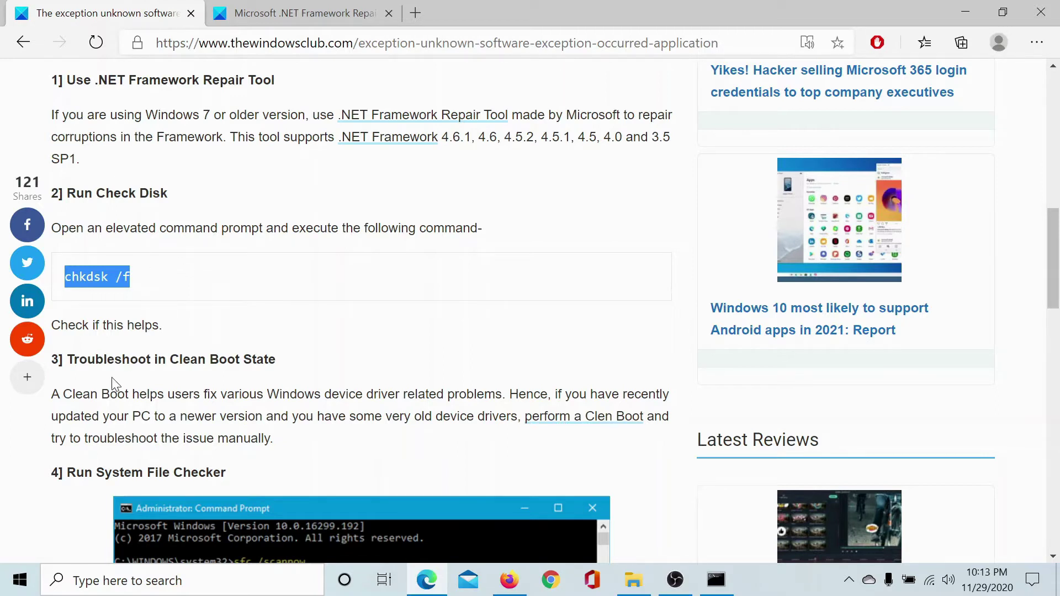
Step: Scroll to the clean boot fix and launch System Configuration with msconfig
{"action": "scroll", "coordinate": [140, 418], "scroll_direction": "down", "scroll_amount": 1}
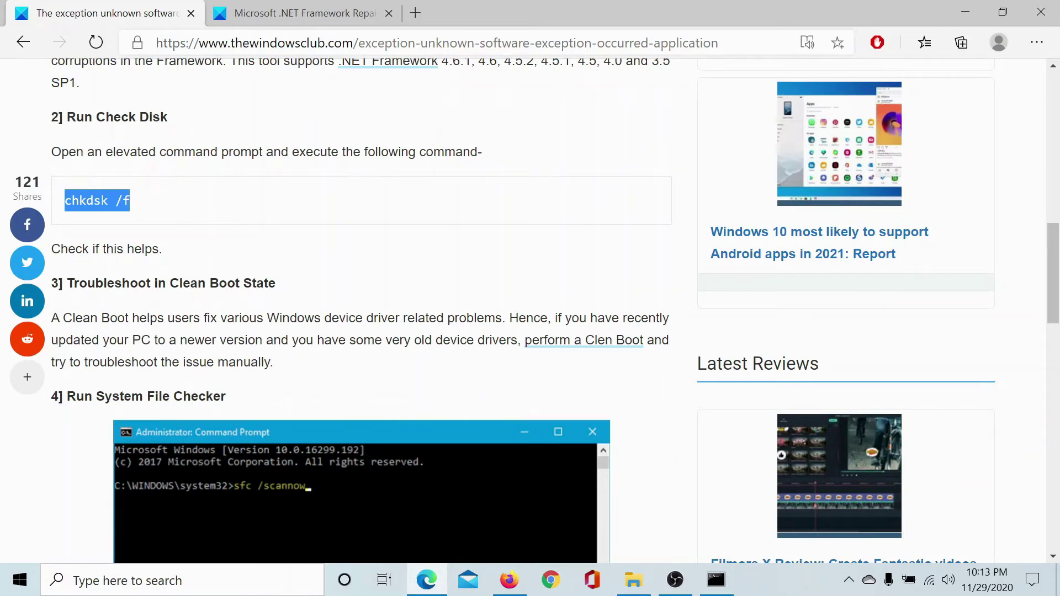
{"action": "key", "text": "super+r"}
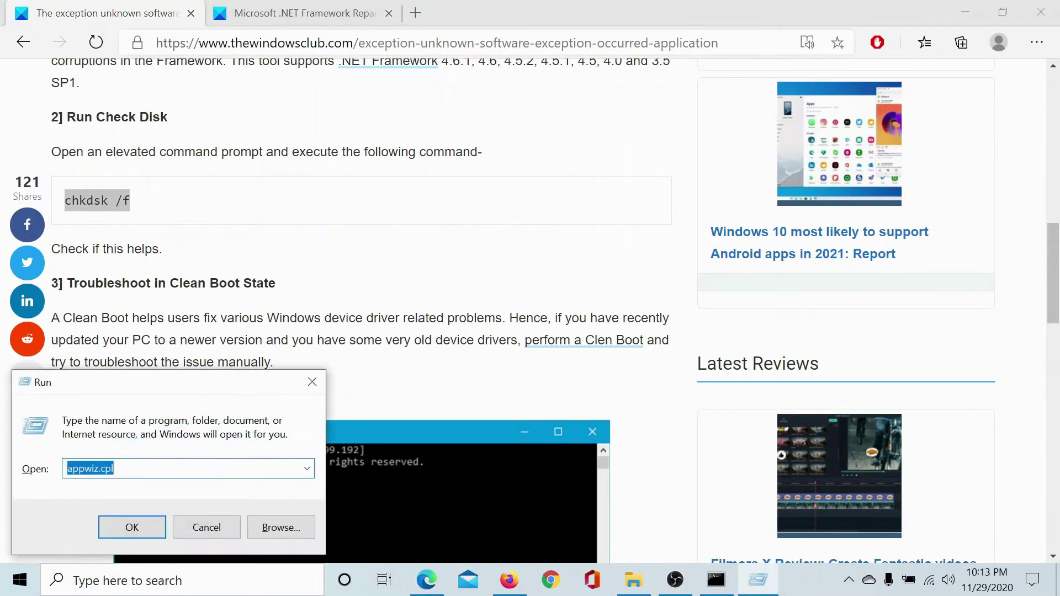
{"action": "type", "text": "ms"}
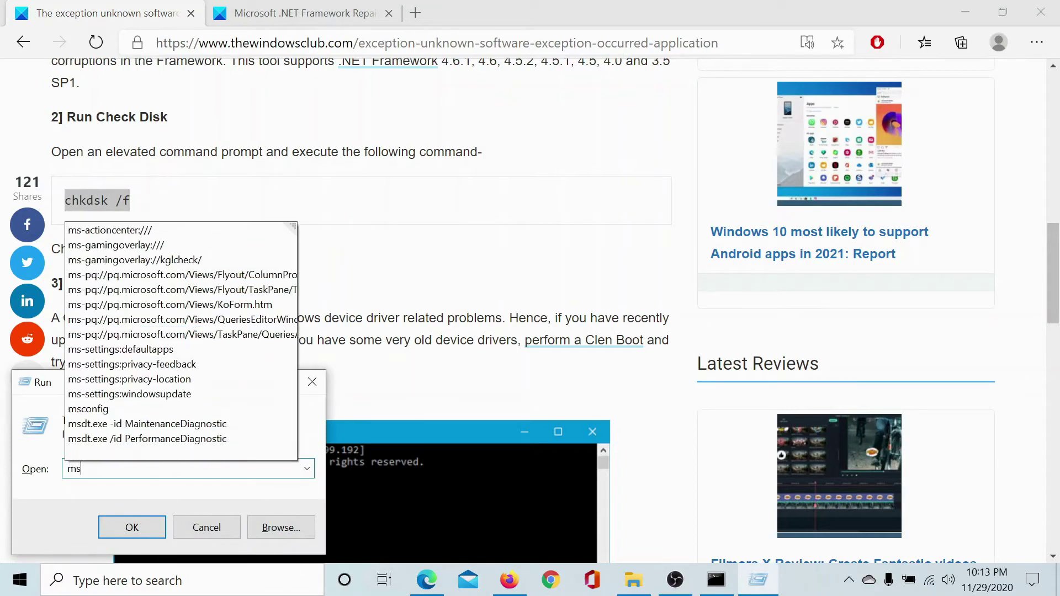
{"action": "type", "text": "con"}
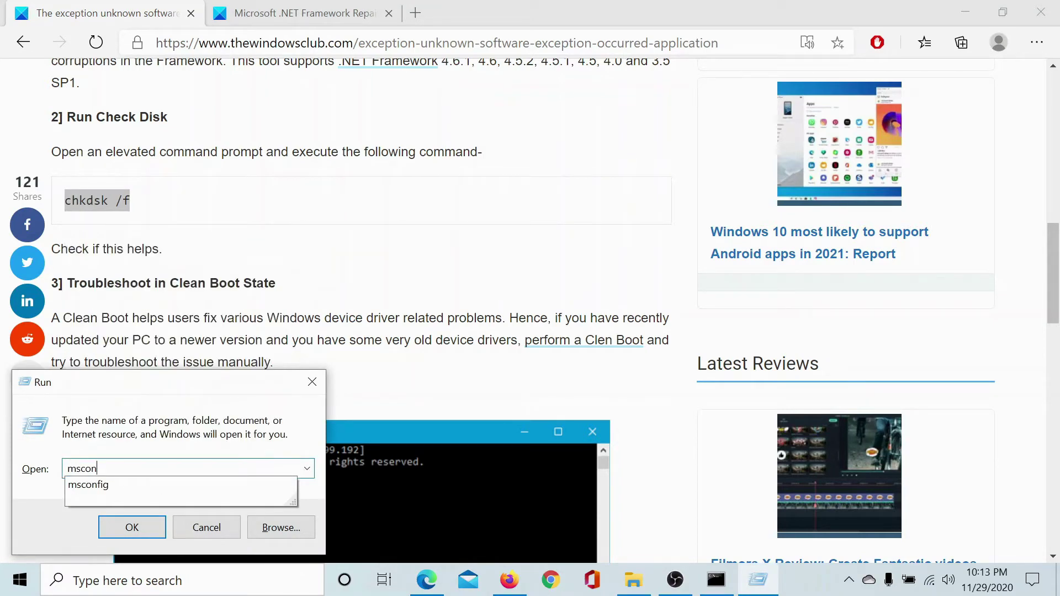
{"action": "type", "text": "fig"}
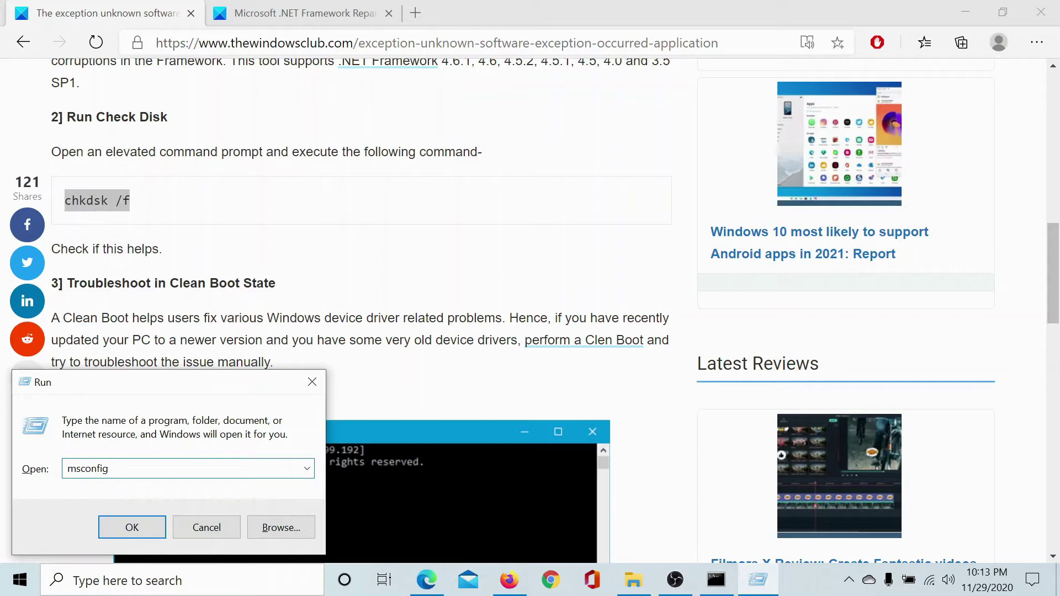
{"action": "key", "text": "Return"}
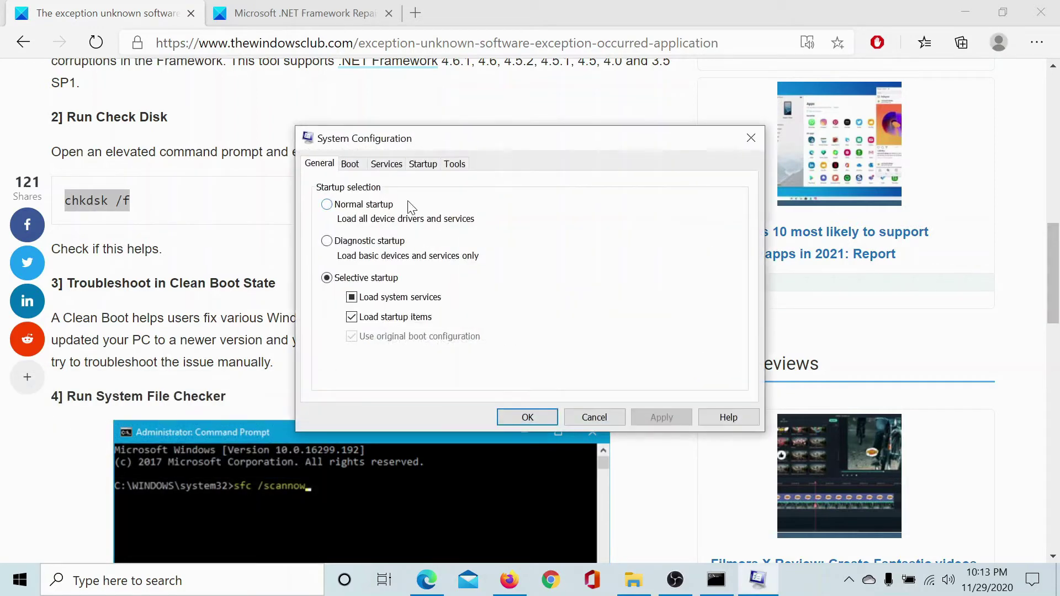
Step: On Services, hide Microsoft services, disable all remaining ones, and apply with OK
{"action": "left_click", "coordinate": [389, 165]}
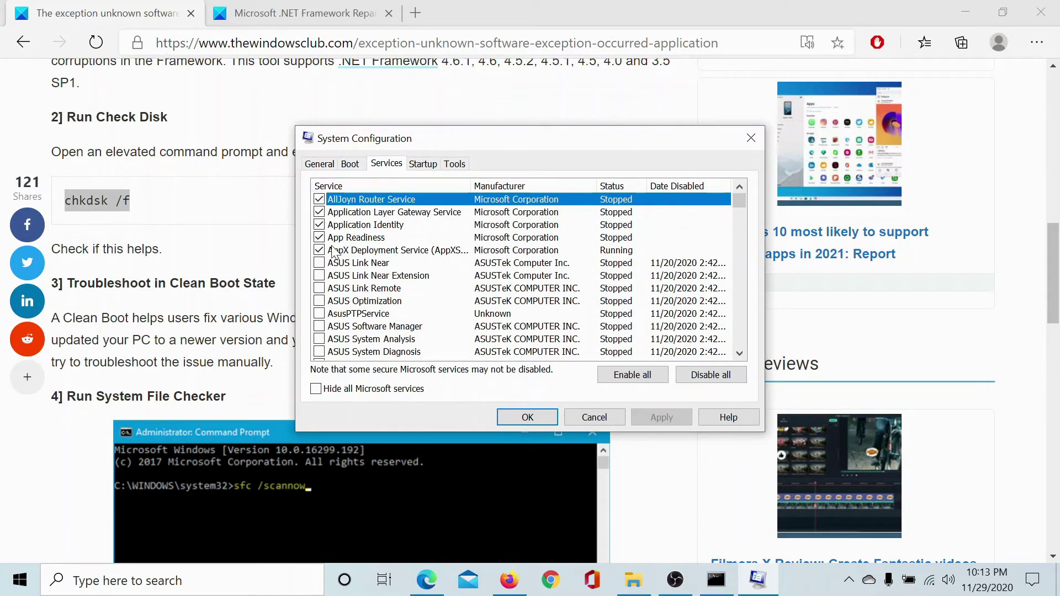
{"action": "left_click", "coordinate": [316, 389]}
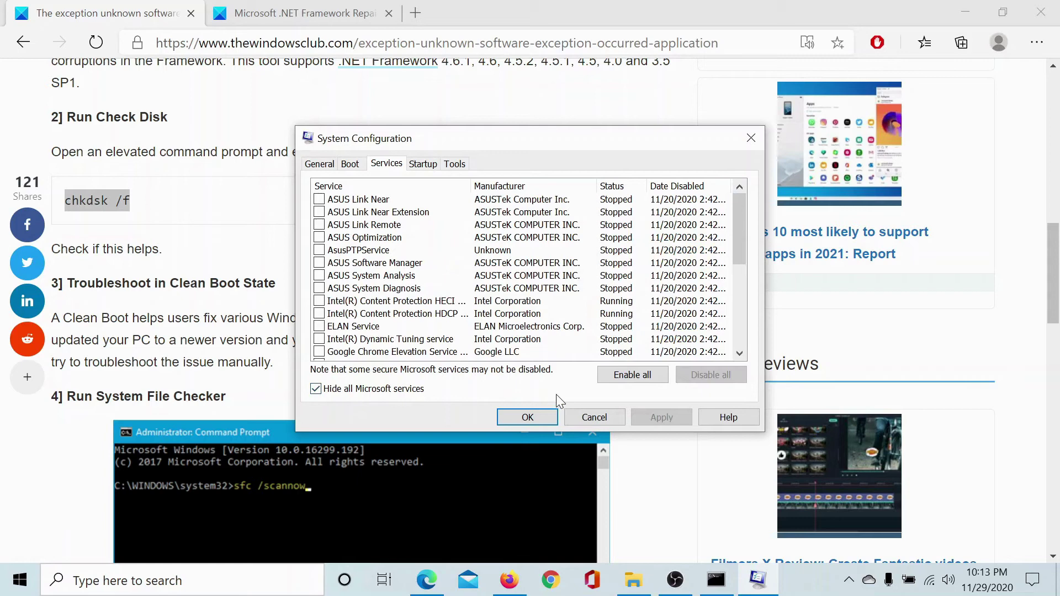
{"action": "left_click", "coordinate": [319, 225]}
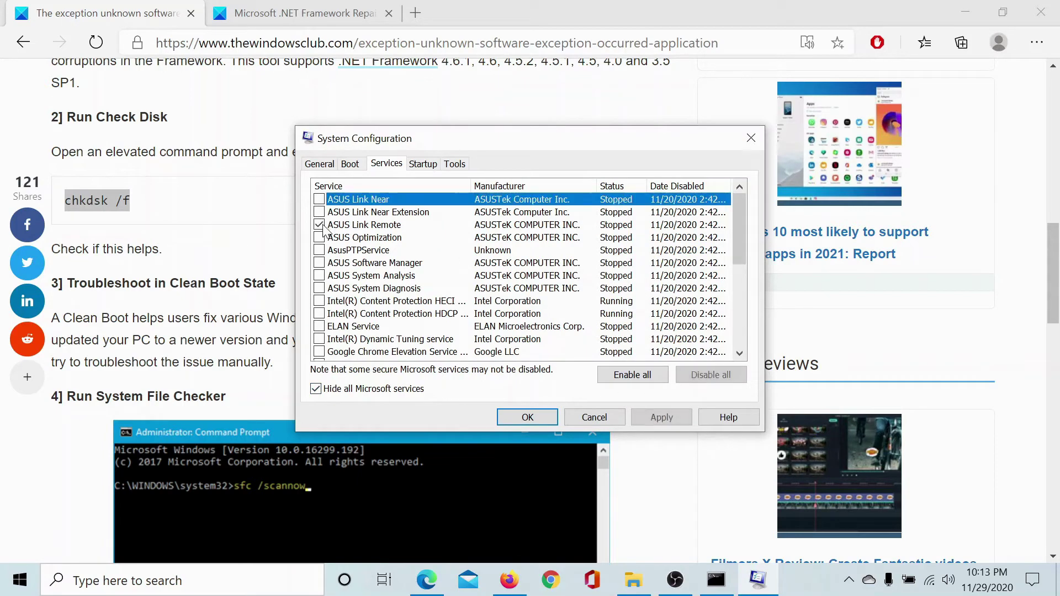
{"action": "left_click", "coordinate": [319, 250]}
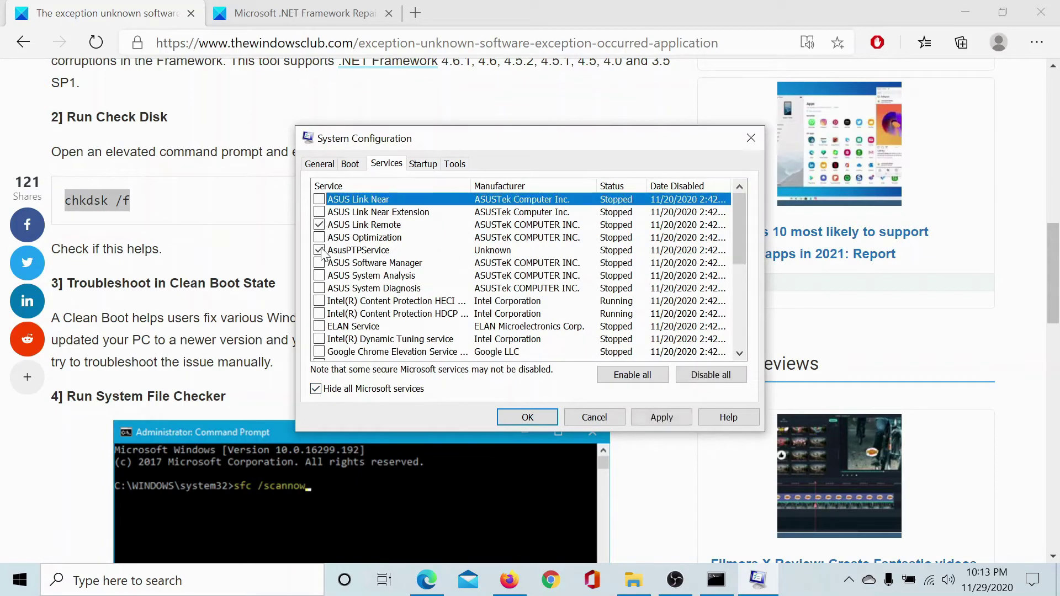
{"action": "left_click", "coordinate": [721, 375]}
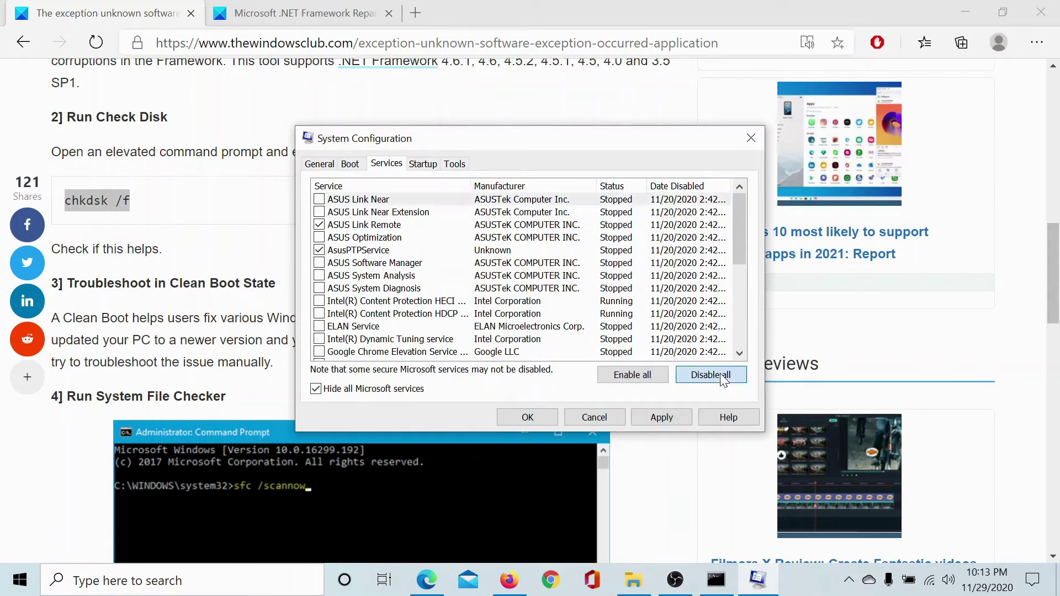
{"action": "left_click", "coordinate": [666, 415]}
{"action": "left_click", "coordinate": [540, 417]}
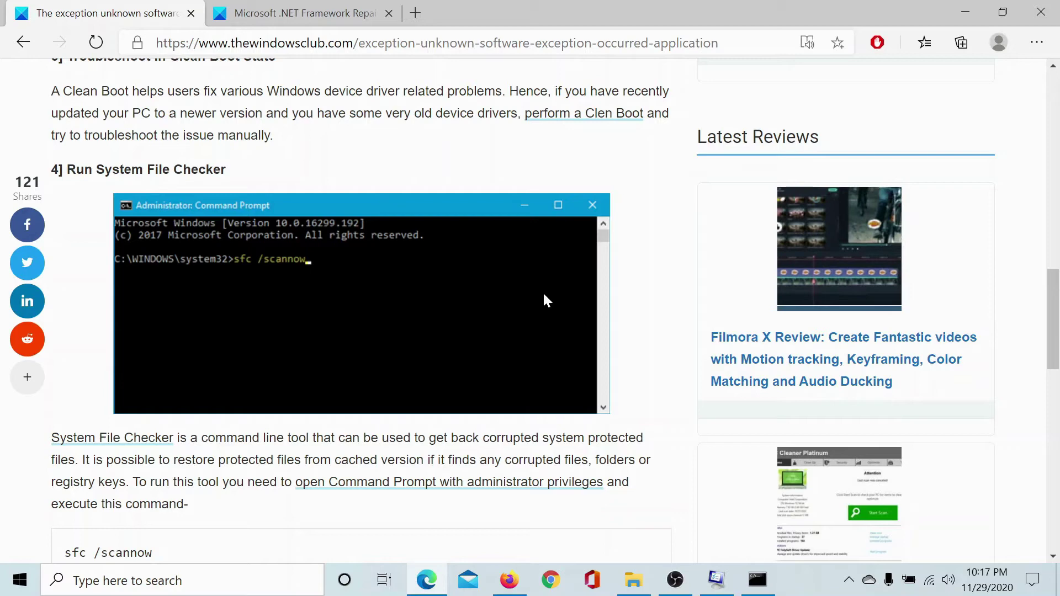
Step: Select and copy 'sfc /scannow' from the article's System File Checker section
{"action": "scroll", "coordinate": [543, 296], "scroll_direction": "down", "scroll_amount": 4}
{"action": "left_click_drag", "start_coordinate": [182, 332], "coordinate": [62, 328]}
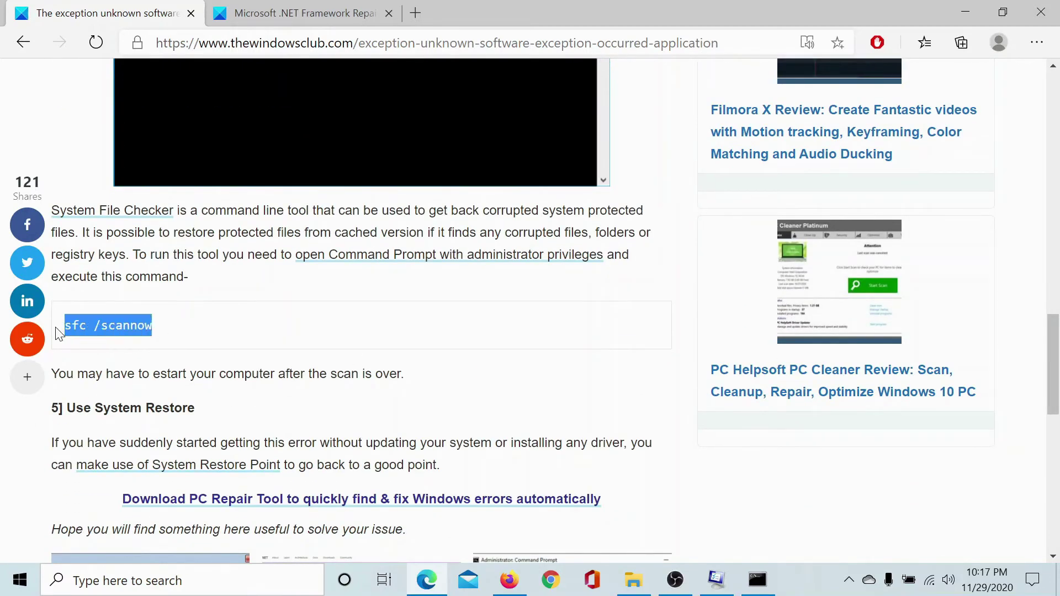
{"action": "right_click", "coordinate": [98, 324]}
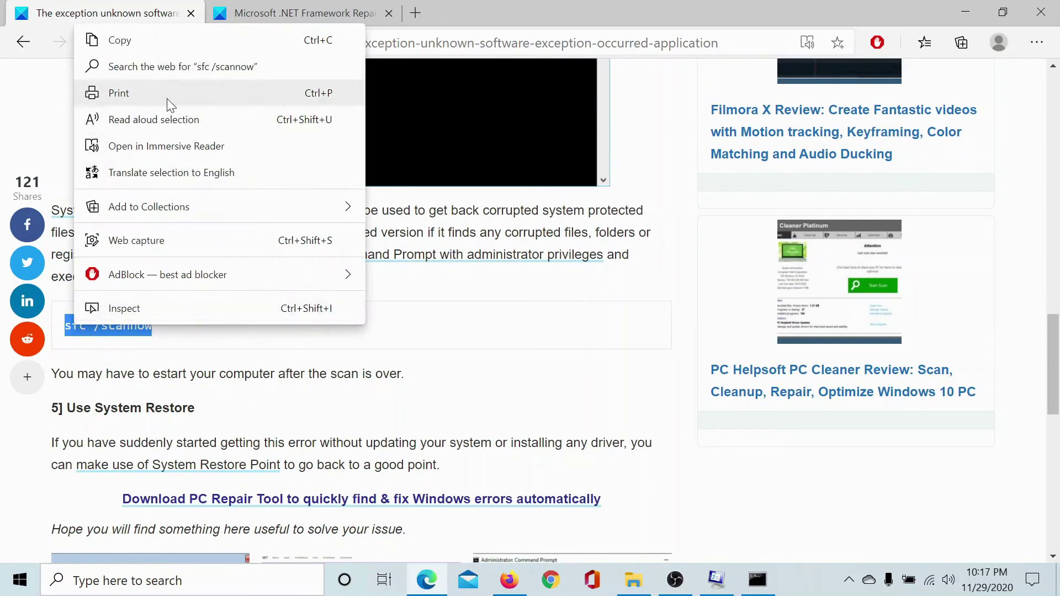
{"action": "left_click", "coordinate": [186, 42]}
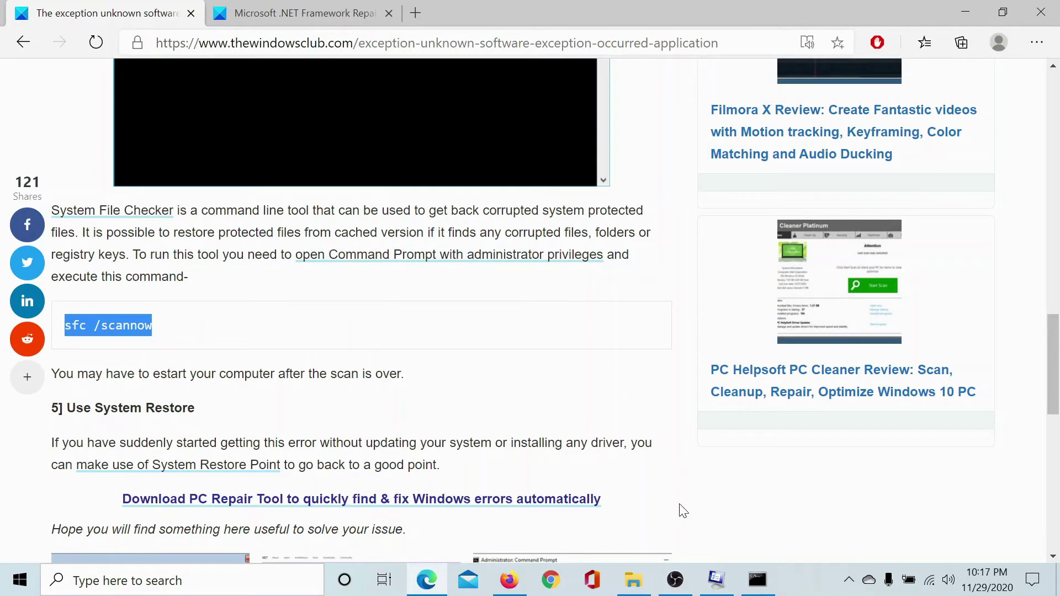
Step: Run sfc /scannow in the administrator Command Prompt, then return to the Edge article
{"action": "key", "text": "alt+Tab"}
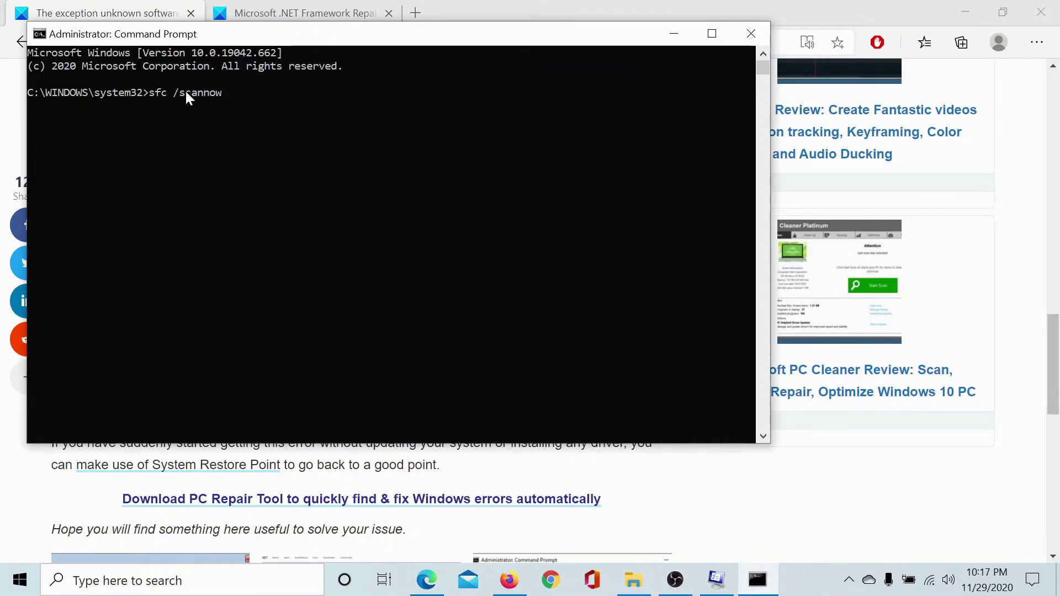
{"action": "key", "text": "Return"}
{"action": "left_click", "coordinate": [12, 99]}
Step: Open Recovery via a 'system' search and run System Restore to the recommended 11/28/2020 restore point
{"action": "scroll", "coordinate": [229, 338], "scroll_direction": "down", "scroll_amount": 2}
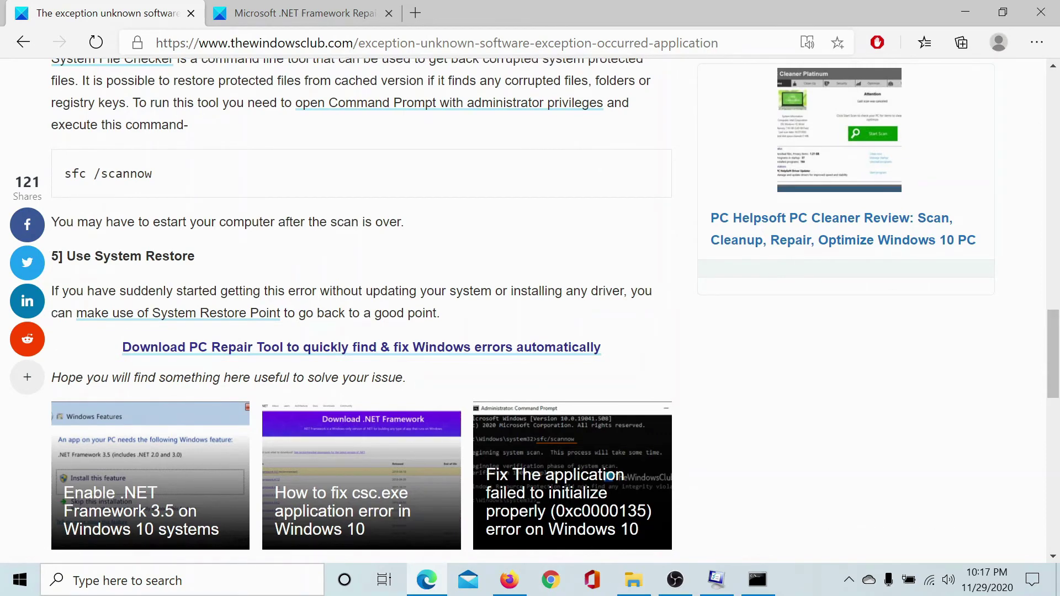
{"action": "left_click", "coordinate": [154, 586]}
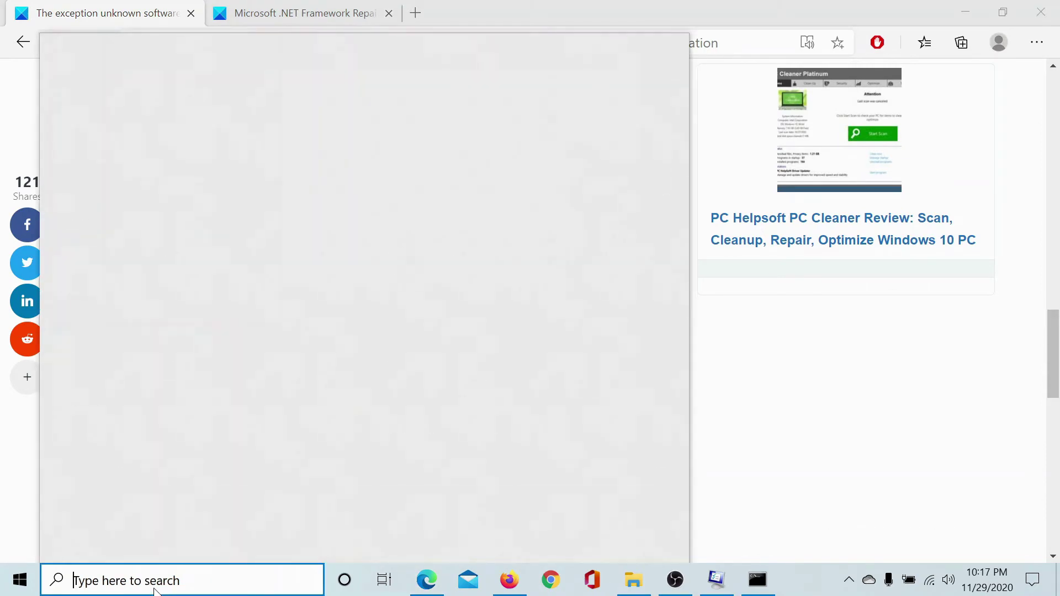
{"action": "type", "text": "system"}
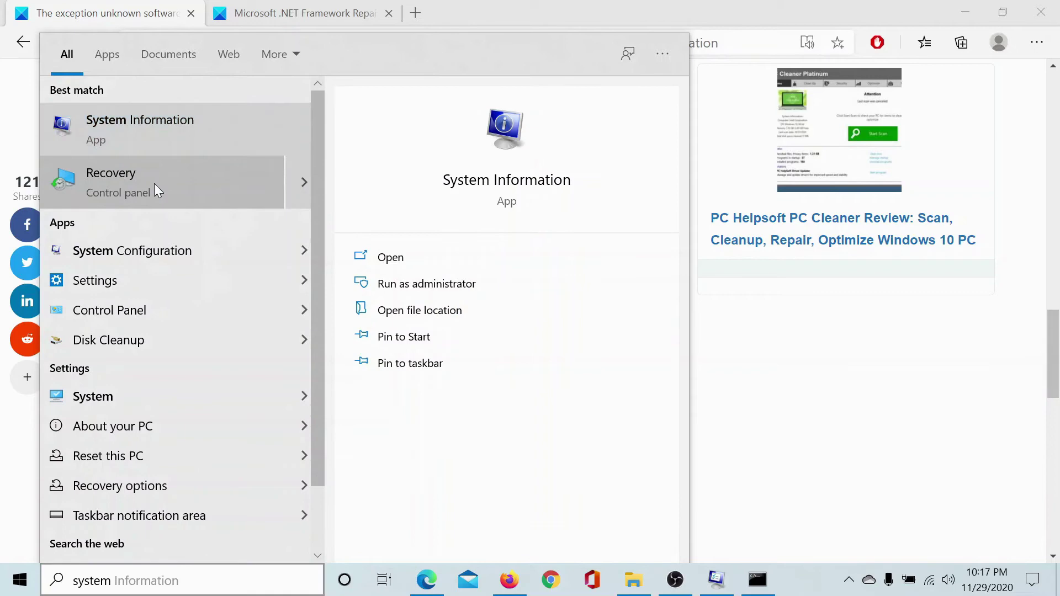
{"action": "left_click", "coordinate": [154, 183]}
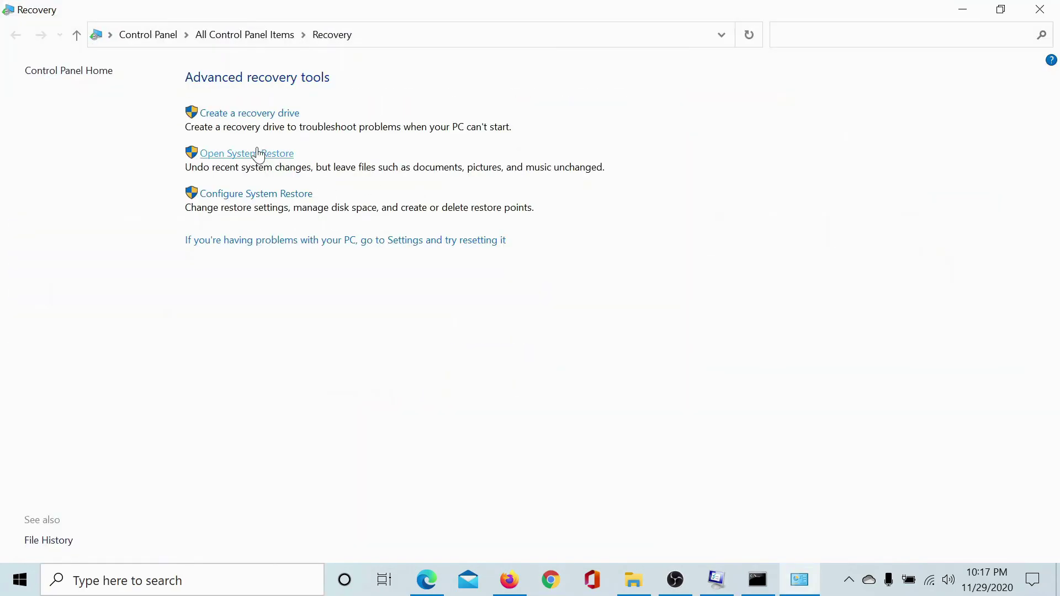
{"action": "left_click", "coordinate": [258, 154]}
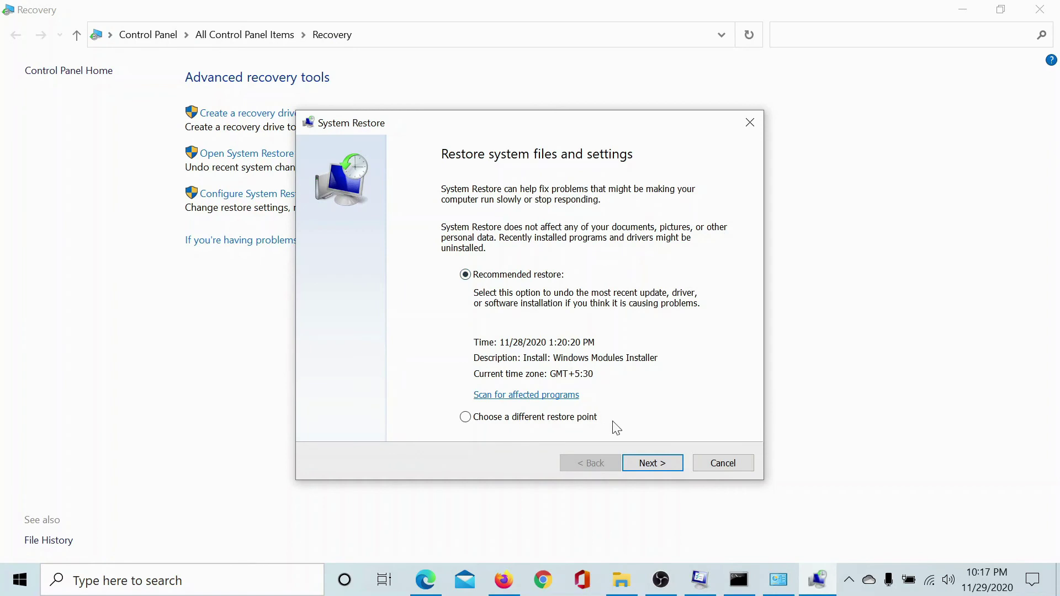
{"action": "left_click", "coordinate": [653, 464]}
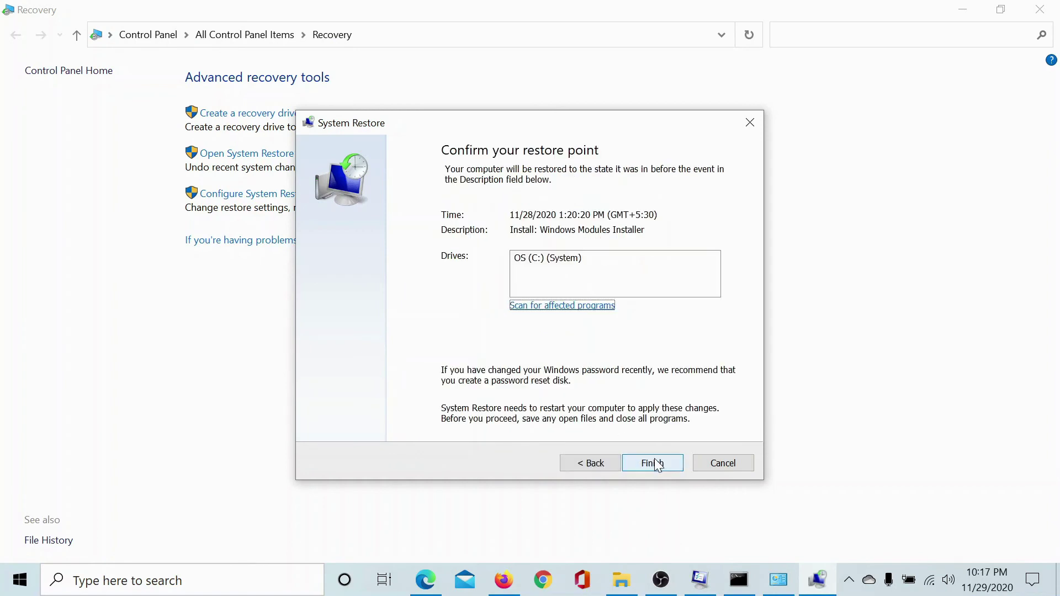
{"action": "left_click", "coordinate": [656, 464]}
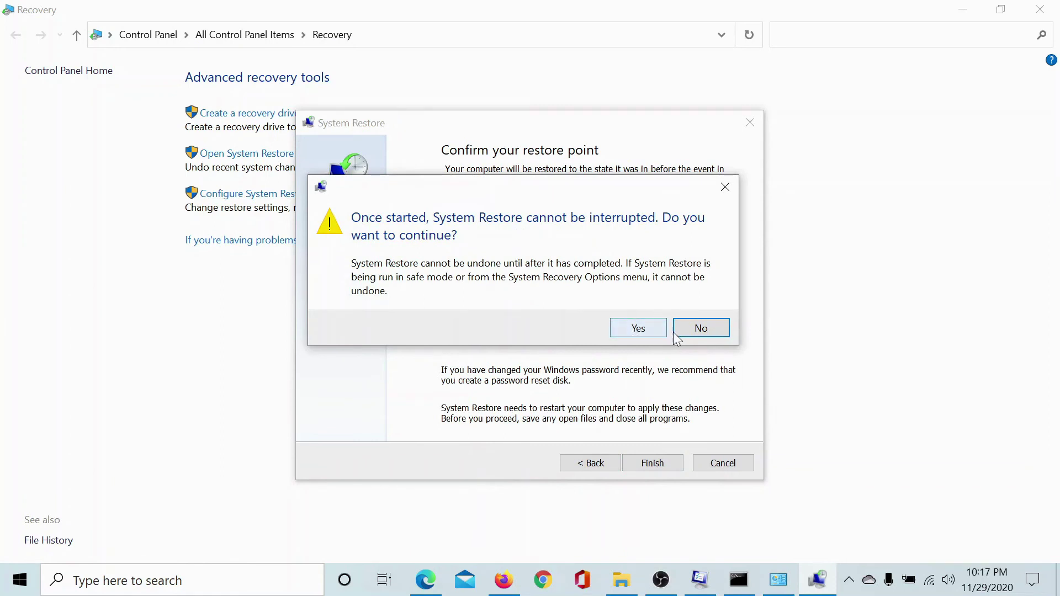
{"action": "left_click", "coordinate": [427, 587]}
Step: Drag the scrollbar back to the top of the article to show its title
{"action": "left_click_drag", "start_coordinate": [1053, 353], "coordinate": [1052, 111]}
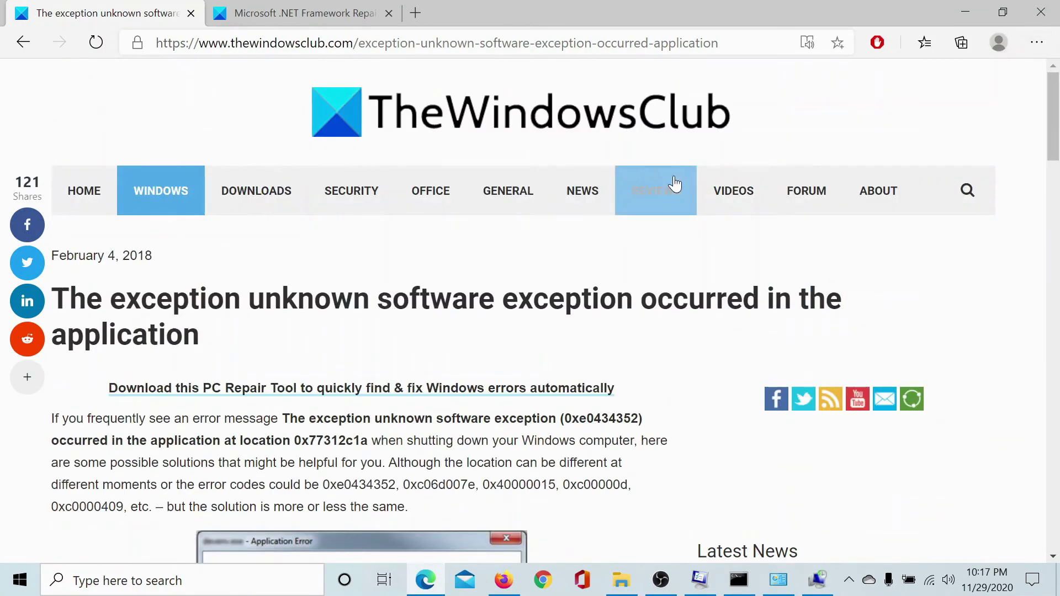